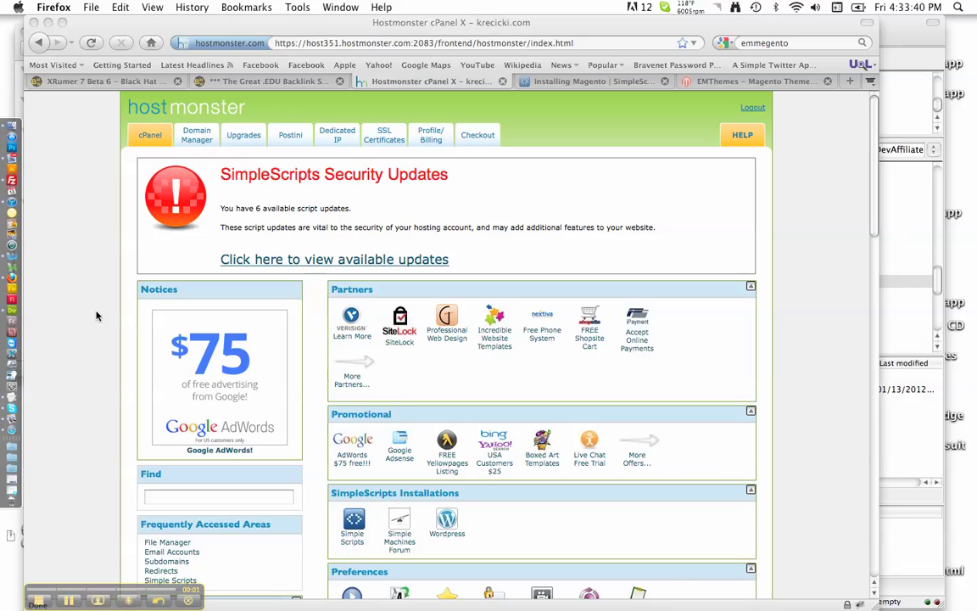
- Look over the hosting control panel's tool sections, from the partner offers through Files, Domains, Databases, Software/Services and Advanced
{"action": "scroll", "coordinate": [96, 316], "scroll_direction": "down", "scroll_amount": 5}
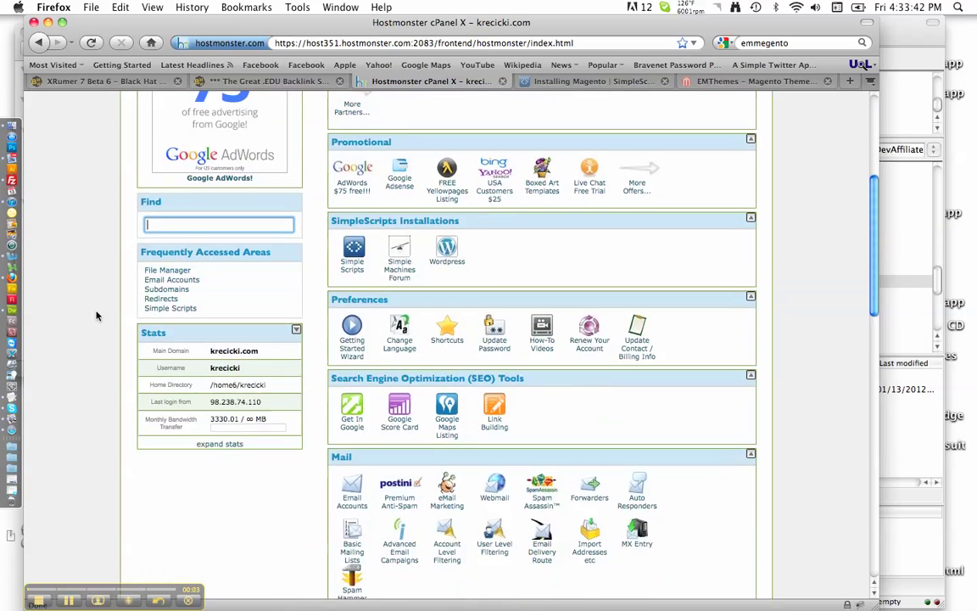
{"action": "scroll", "coordinate": [96, 315], "scroll_direction": "down", "scroll_amount": 10}
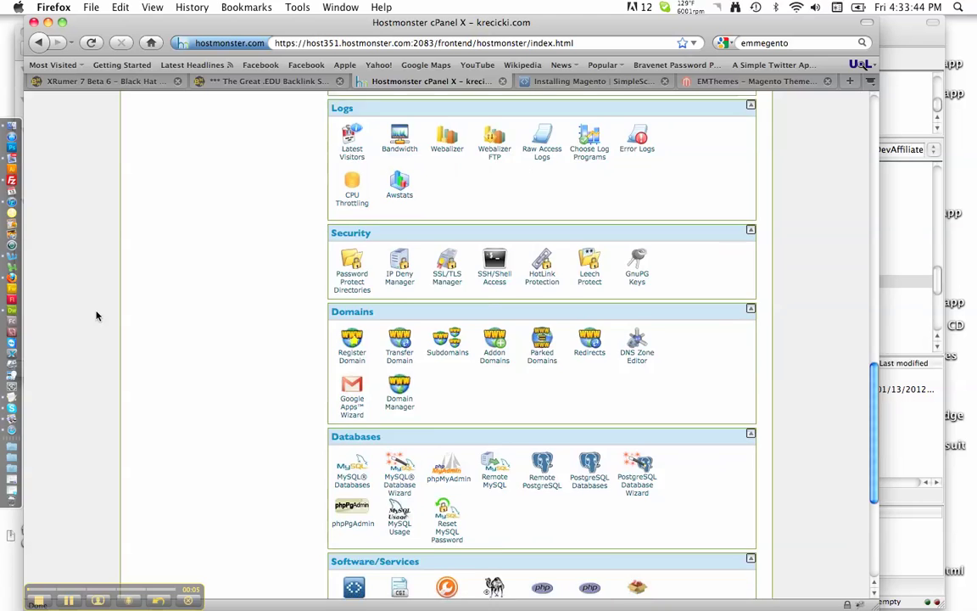
{"action": "scroll", "coordinate": [96, 316], "scroll_direction": "down", "scroll_amount": 4}
{"action": "scroll", "coordinate": [96, 315], "scroll_direction": "up", "scroll_amount": 2}
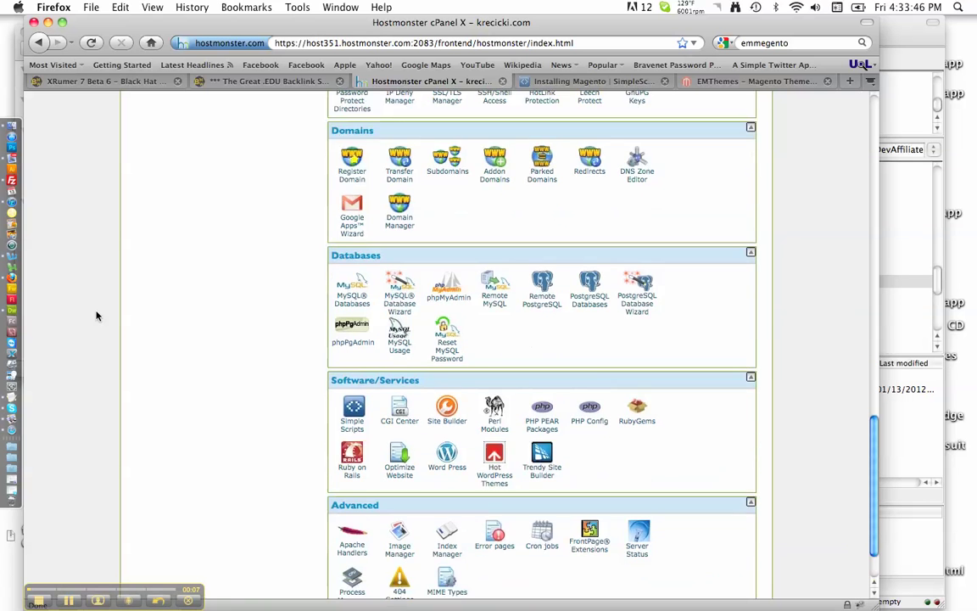
{"action": "scroll", "coordinate": [96, 316], "scroll_direction": "up", "scroll_amount": 1}
{"action": "scroll", "coordinate": [95, 316], "scroll_direction": "up", "scroll_amount": 2}
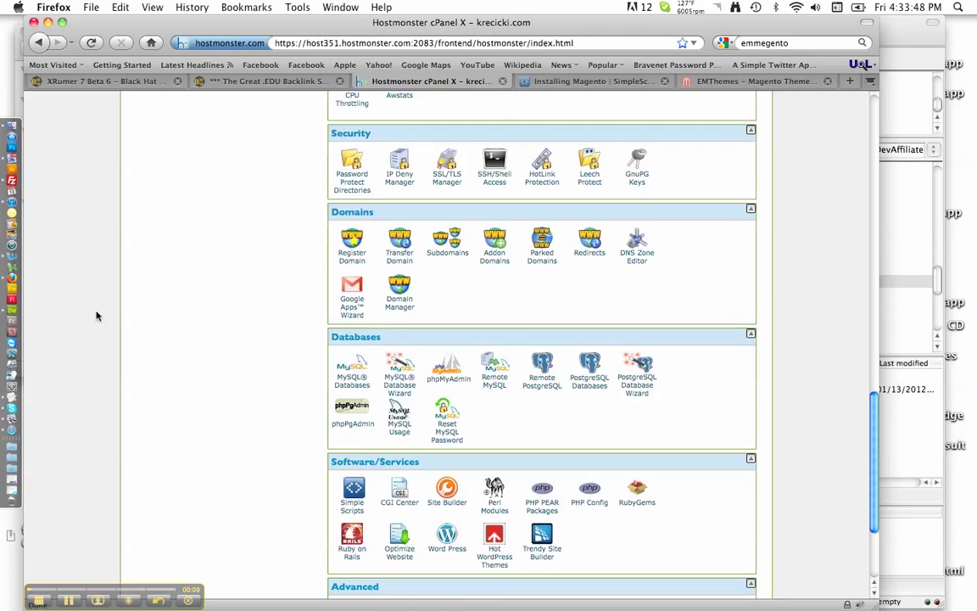
{"action": "scroll", "coordinate": [95, 315], "scroll_direction": "up", "scroll_amount": 6}
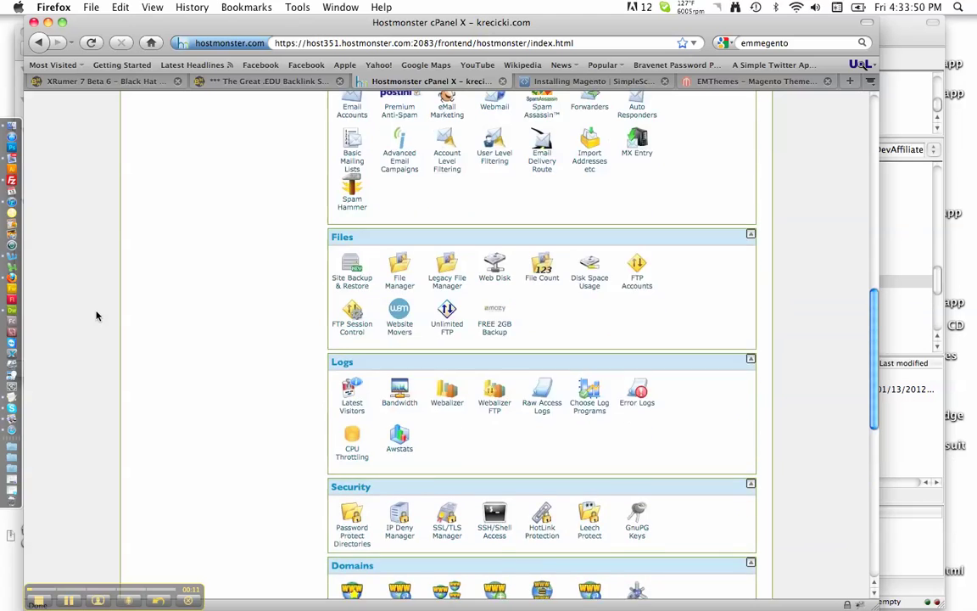
{"action": "scroll", "coordinate": [96, 315], "scroll_direction": "up", "scroll_amount": 7}
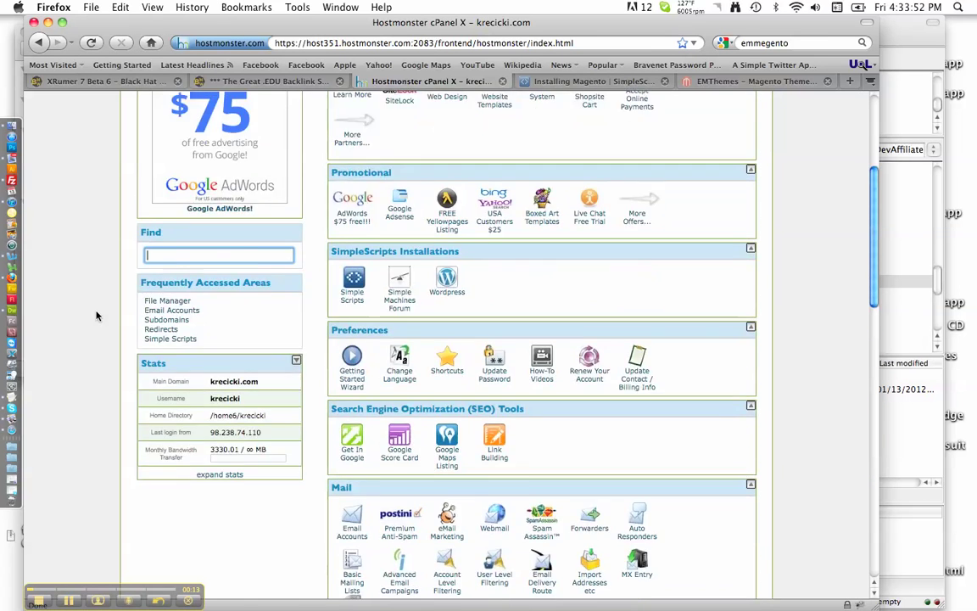
{"action": "scroll", "coordinate": [96, 316], "scroll_direction": "up", "scroll_amount": 4}
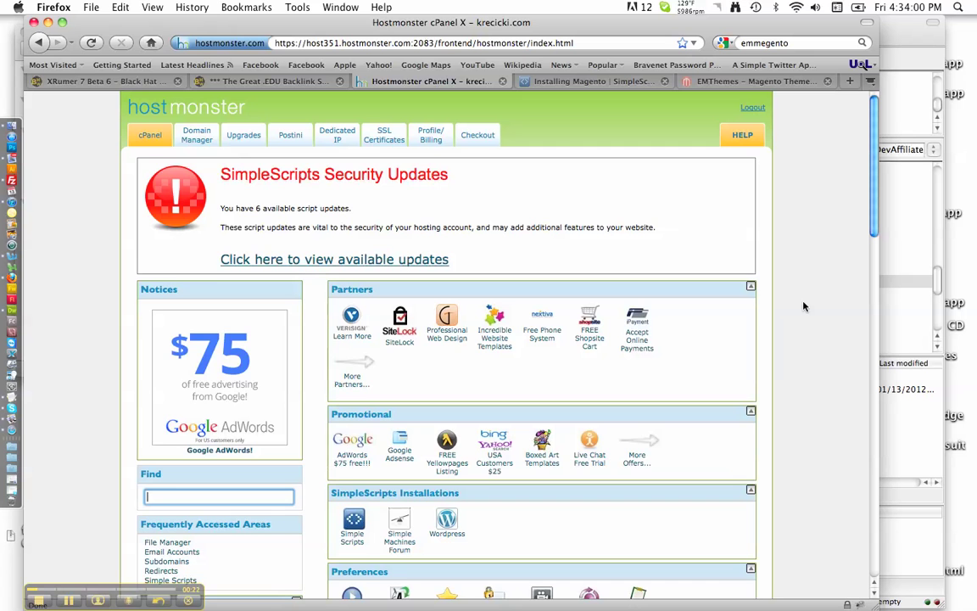
- Find Magento in the eCommerce category of Simple Scripts and start installing a brand new version
{"action": "scroll", "coordinate": [804, 306], "scroll_direction": "down", "scroll_amount": 5}
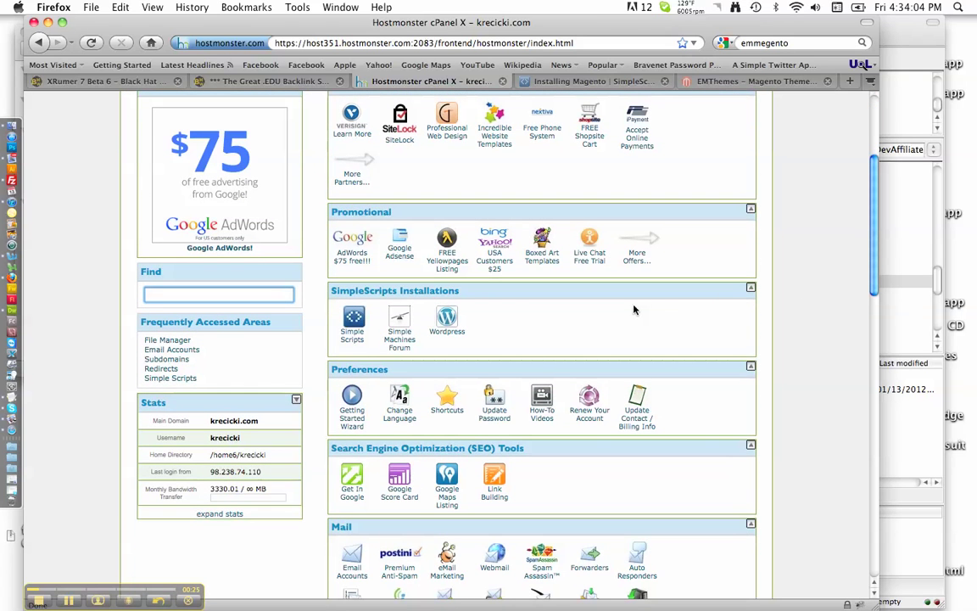
{"action": "left_click", "coordinate": [360, 326]}
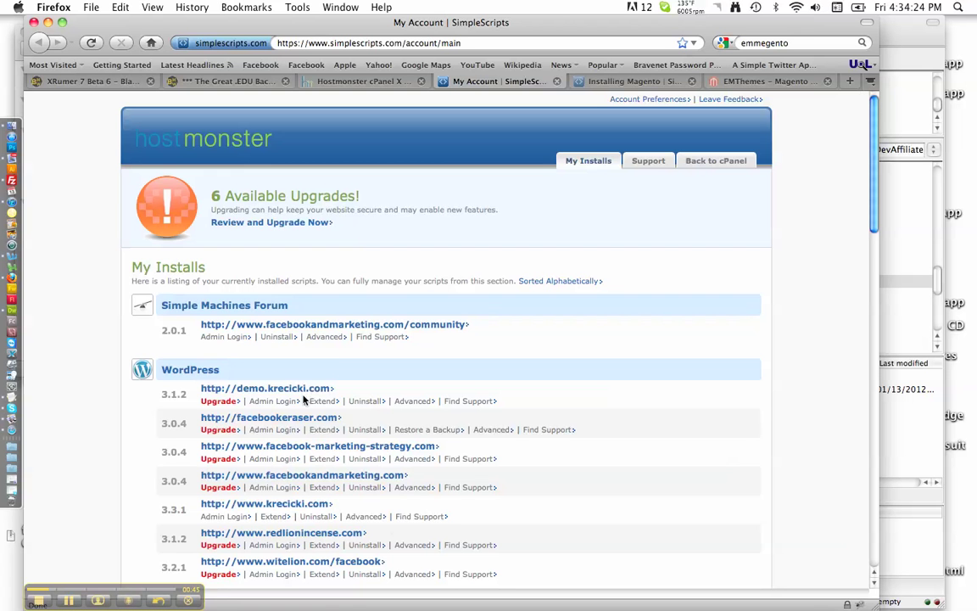
{"action": "scroll", "coordinate": [304, 400], "scroll_direction": "down", "scroll_amount": 10}
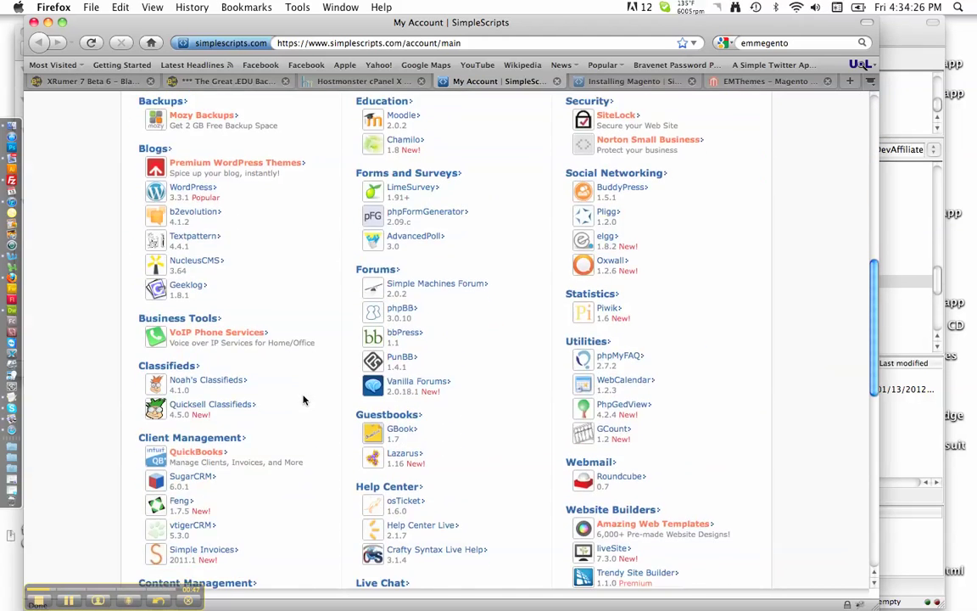
{"action": "scroll", "coordinate": [304, 399], "scroll_direction": "down", "scroll_amount": 12}
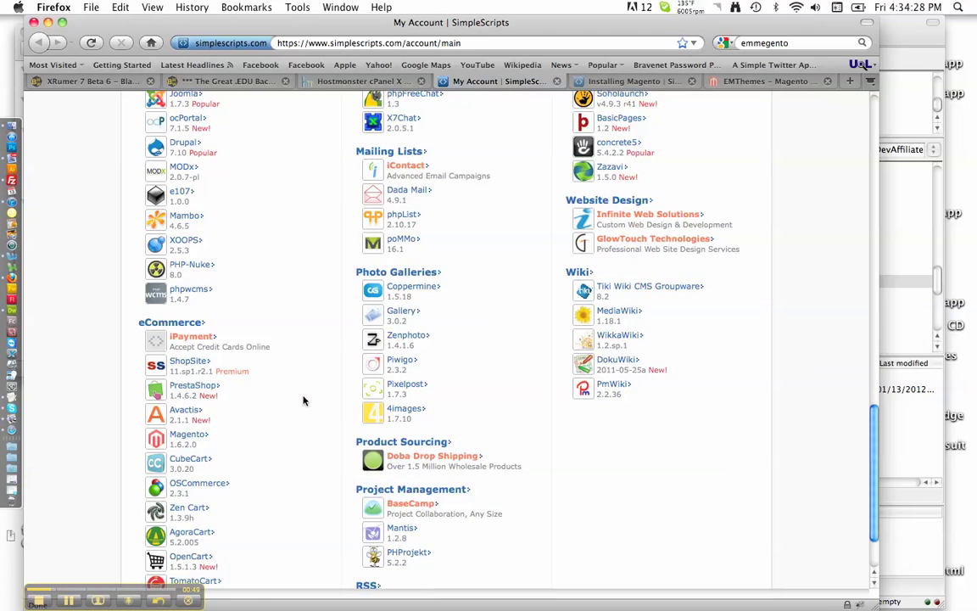
{"action": "scroll", "coordinate": [304, 400], "scroll_direction": "down", "scroll_amount": 3}
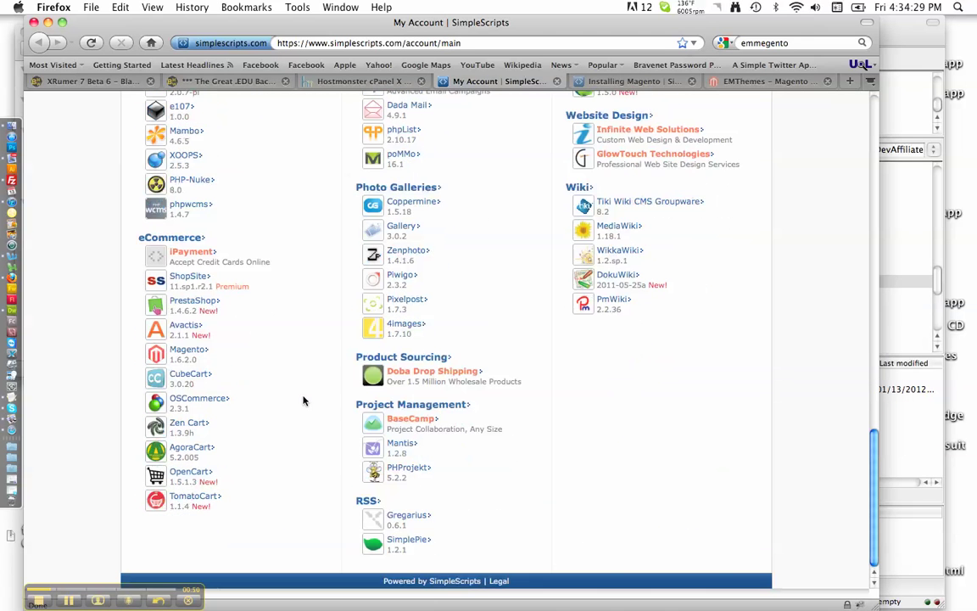
{"action": "left_click", "coordinate": [195, 351]}
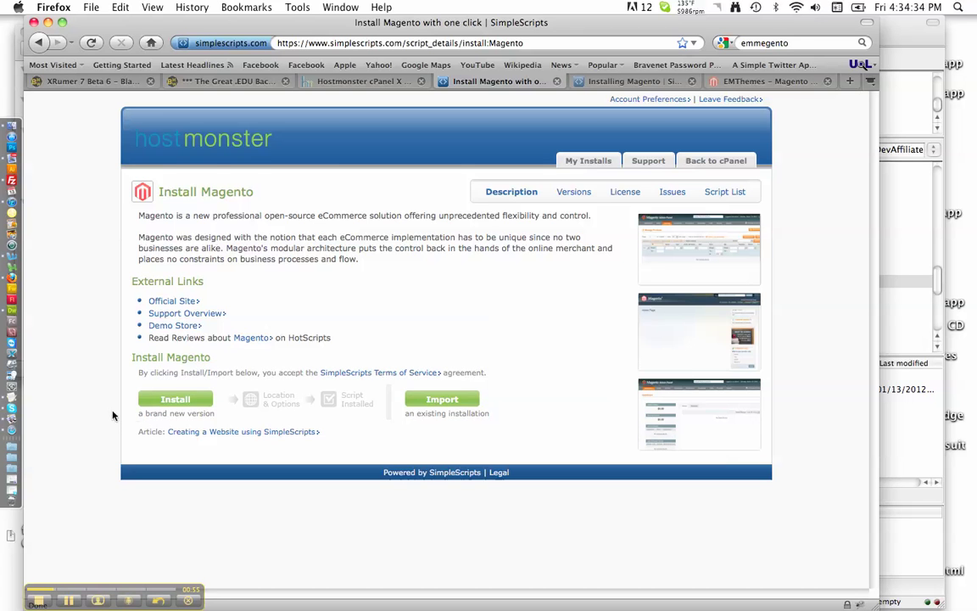
{"action": "left_click", "coordinate": [163, 401]}
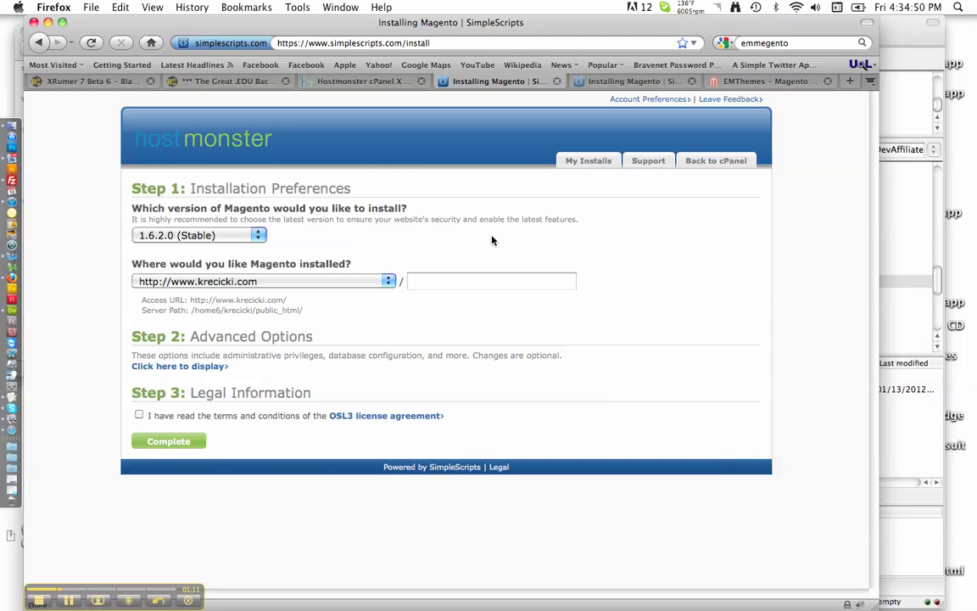
- Set the Magento version for the installation to 1.6.0.0 (Stable)
{"action": "left_click", "coordinate": [255, 236]}
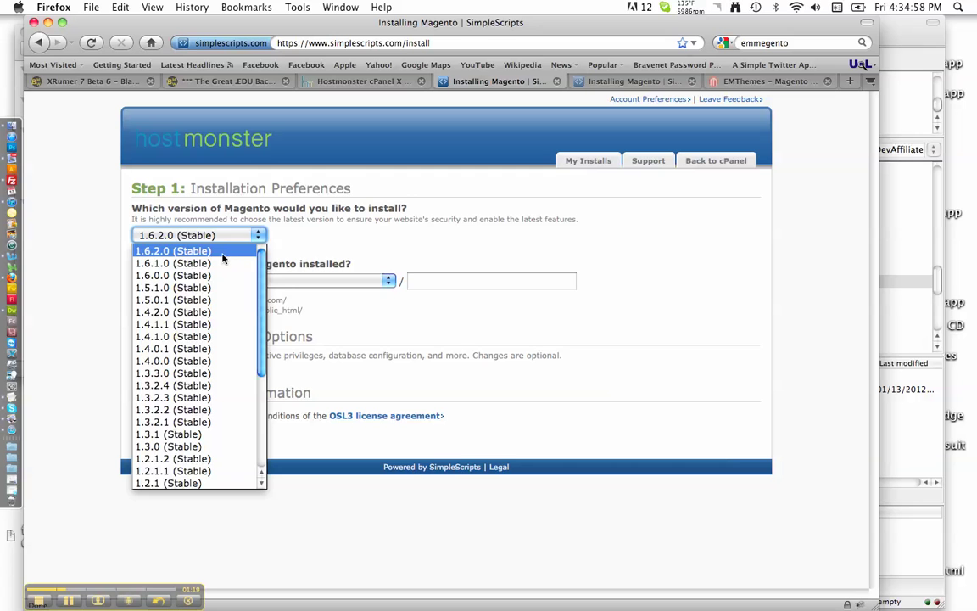
{"action": "left_click", "coordinate": [219, 257]}
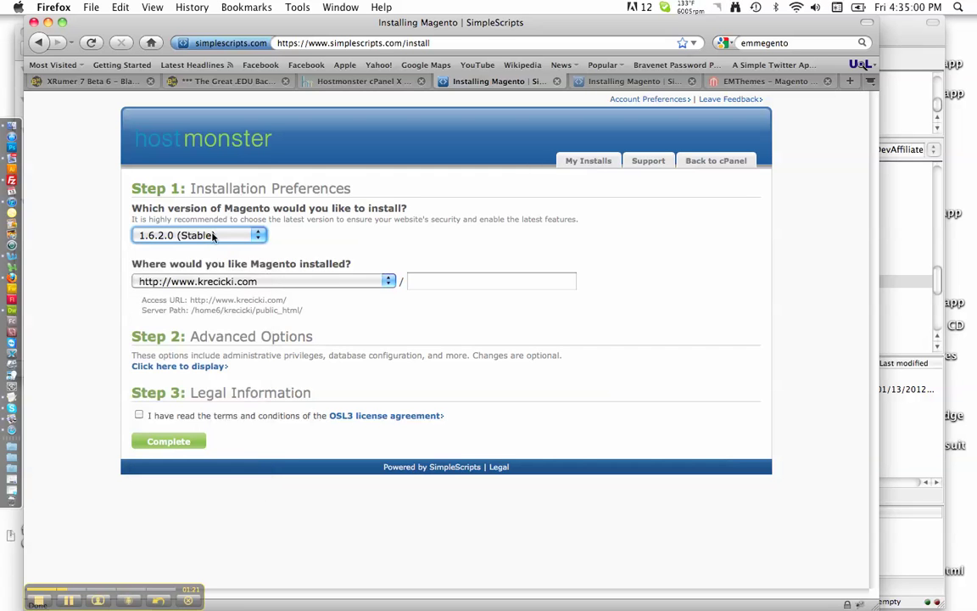
{"action": "left_click", "coordinate": [197, 235]}
{"action": "left_click", "coordinate": [206, 272]}
{"action": "left_click", "coordinate": [255, 237]}
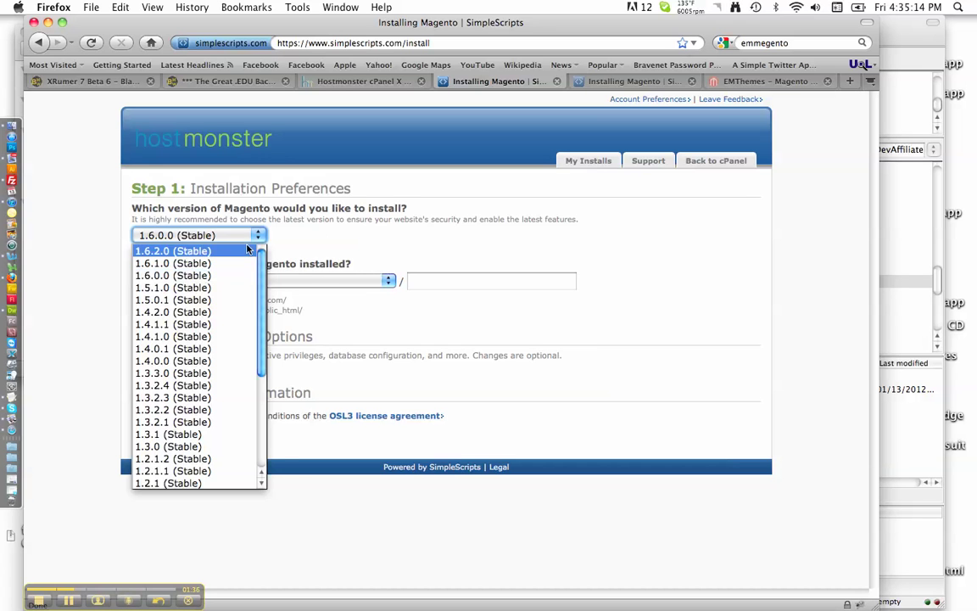
{"action": "left_click", "coordinate": [302, 200]}
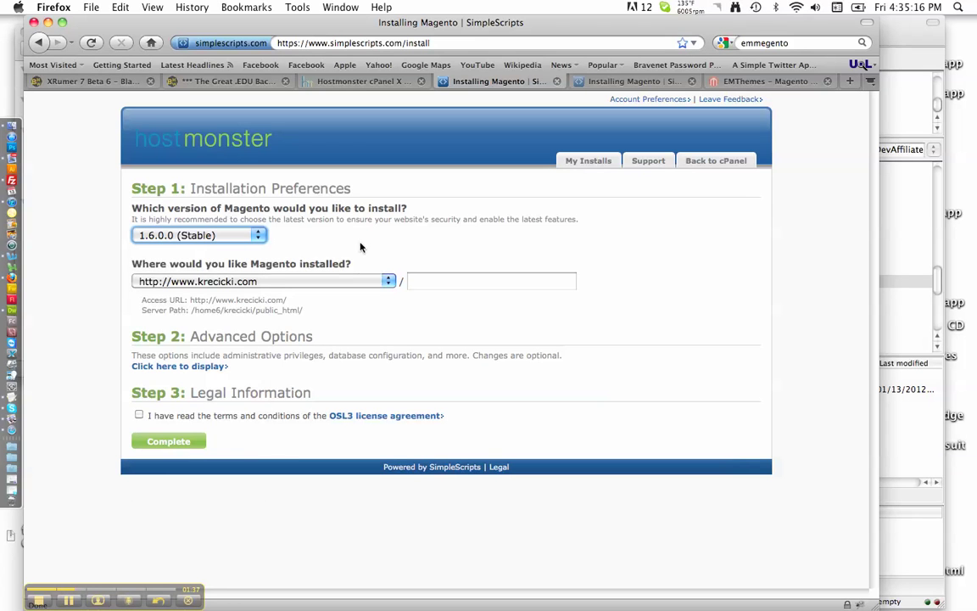
{"action": "left_click", "coordinate": [282, 283]}
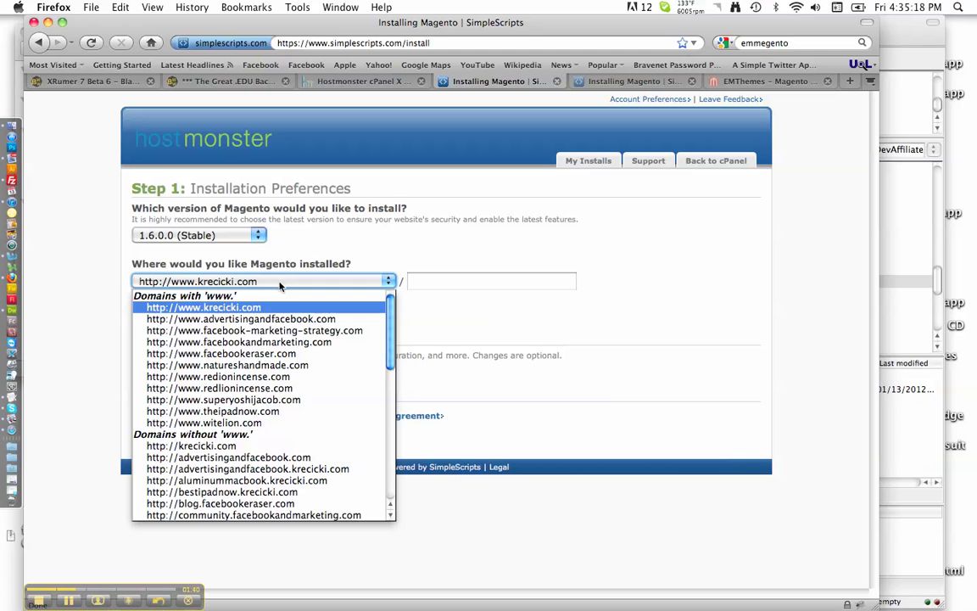
{"action": "left_click", "coordinate": [221, 375]}
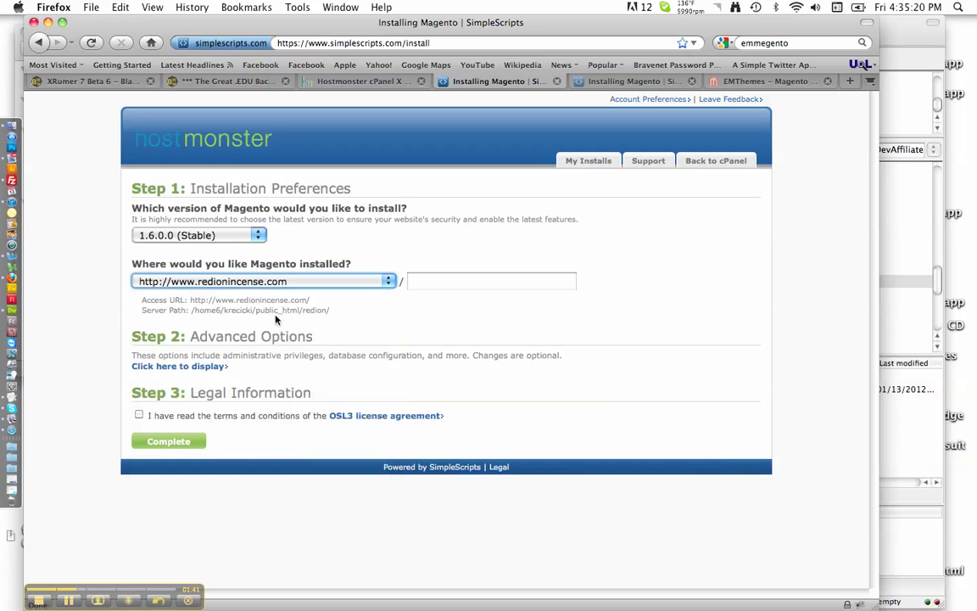
{"action": "left_click", "coordinate": [391, 248]}
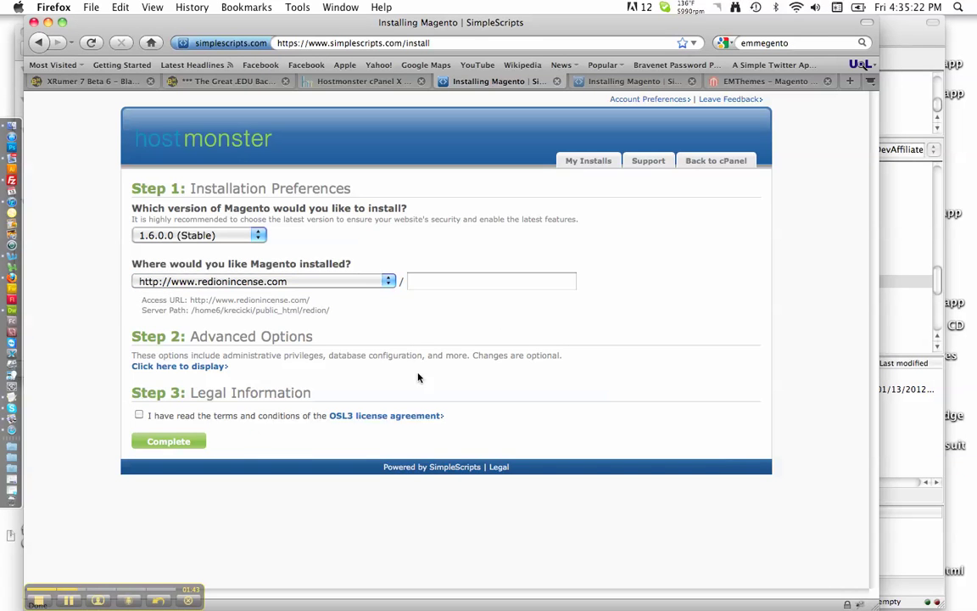
{"action": "left_click", "coordinate": [139, 416]}
{"action": "left_click", "coordinate": [185, 442]}
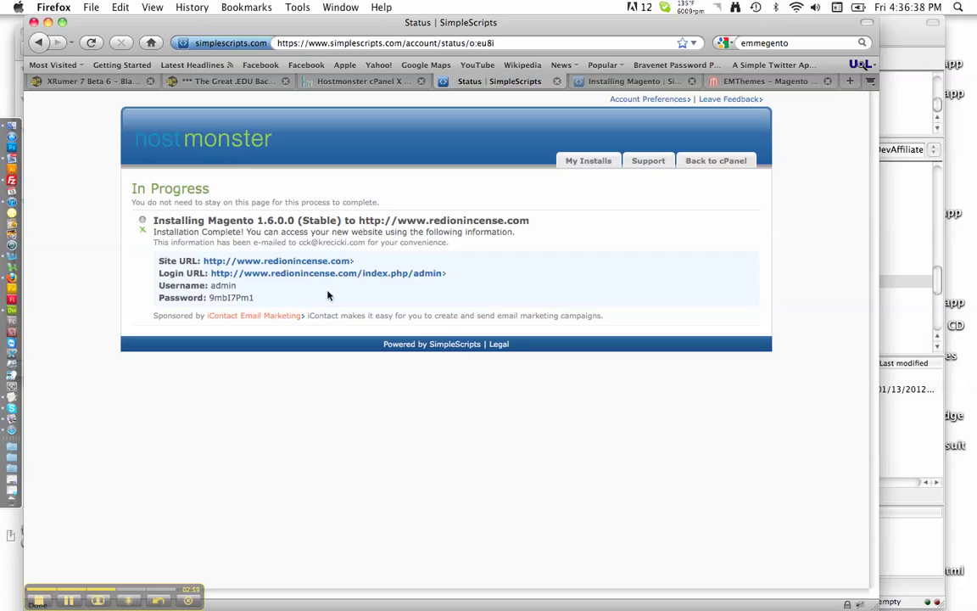
- Log in to the new site's Magento Admin Panel as admin with the generated password and dismiss the incoming message
{"action": "left_click_drag", "start_coordinate": [254, 300], "coordinate": [202, 298]}
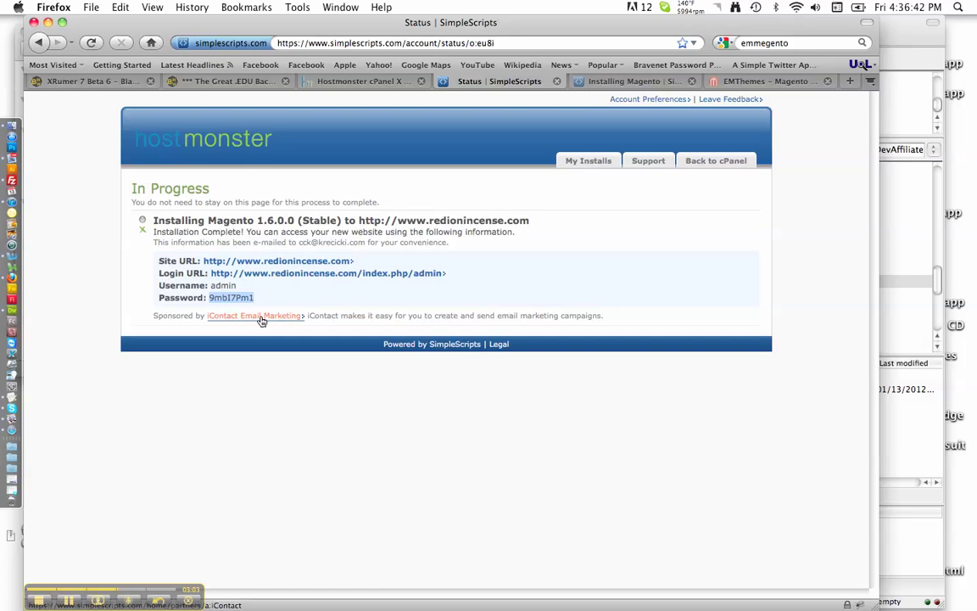
{"action": "left_click", "coordinate": [316, 274]}
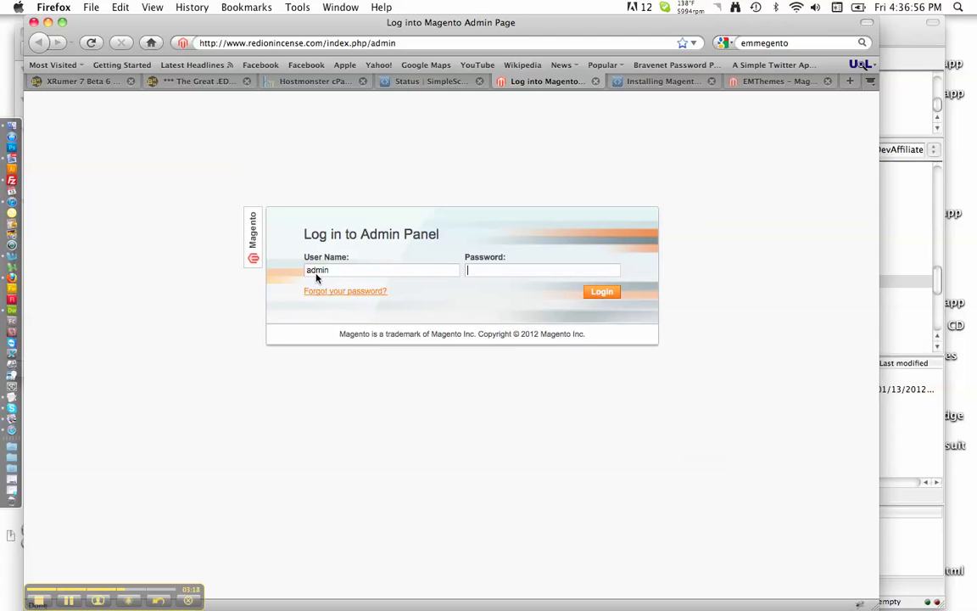
{"action": "key", "text": "Tab"}
{"action": "key", "text": "super+v"}
{"action": "left_click", "coordinate": [613, 292]}
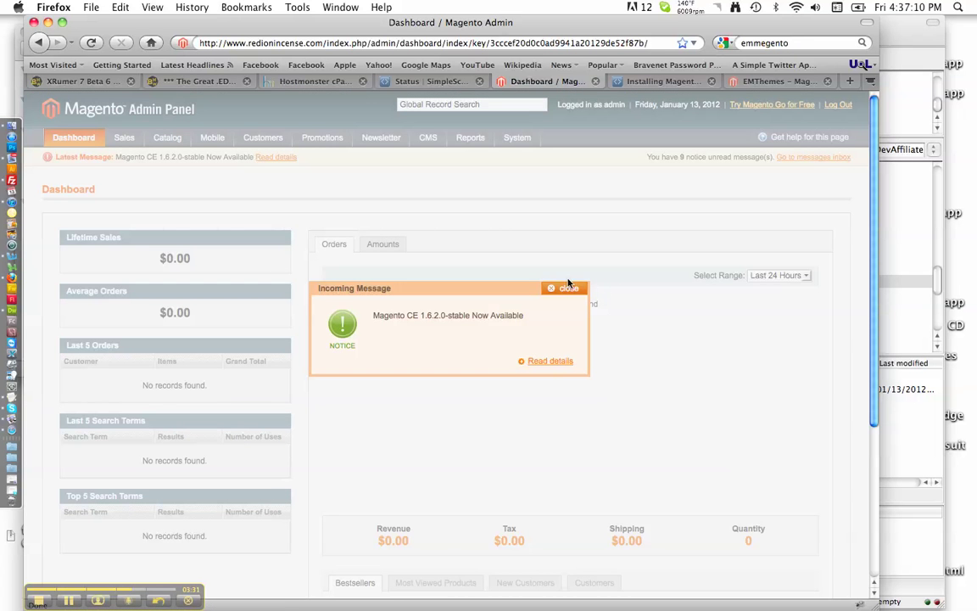
{"action": "left_click", "coordinate": [556, 291]}
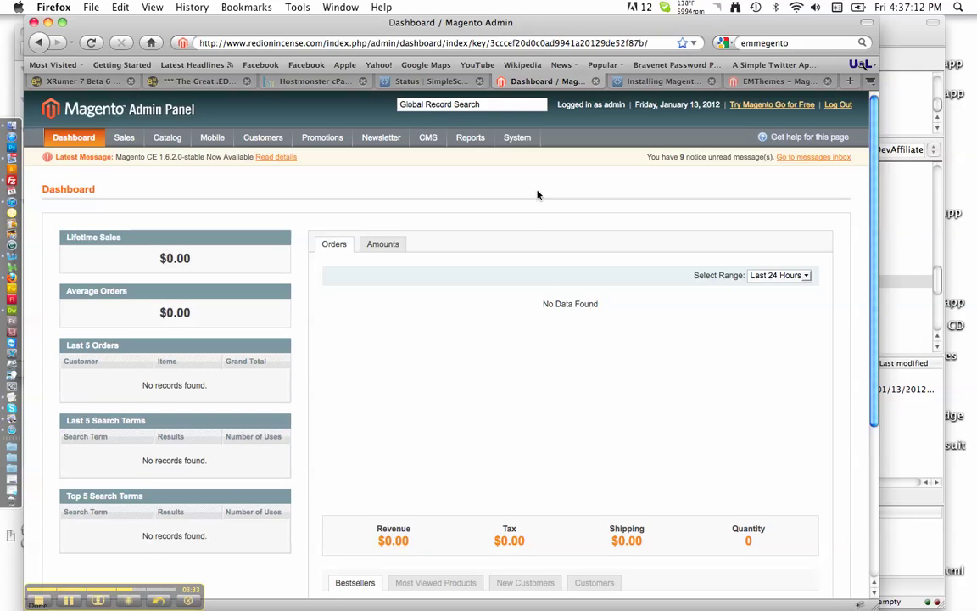
- Enter and confirm a new password for the admin user in the My Account settings and save the account
{"action": "mouse_move", "coordinate": [517, 138]}
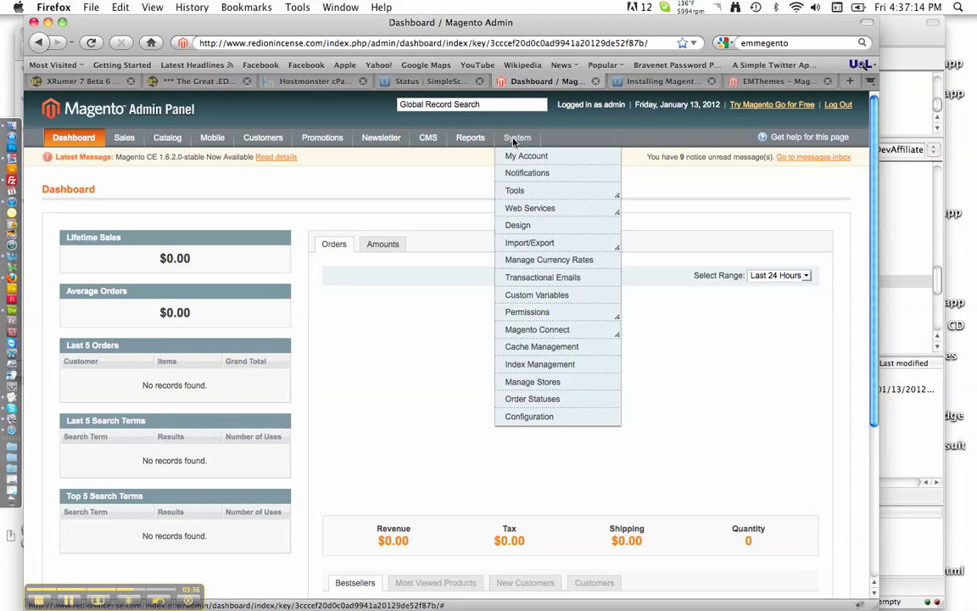
{"action": "left_click", "coordinate": [514, 156]}
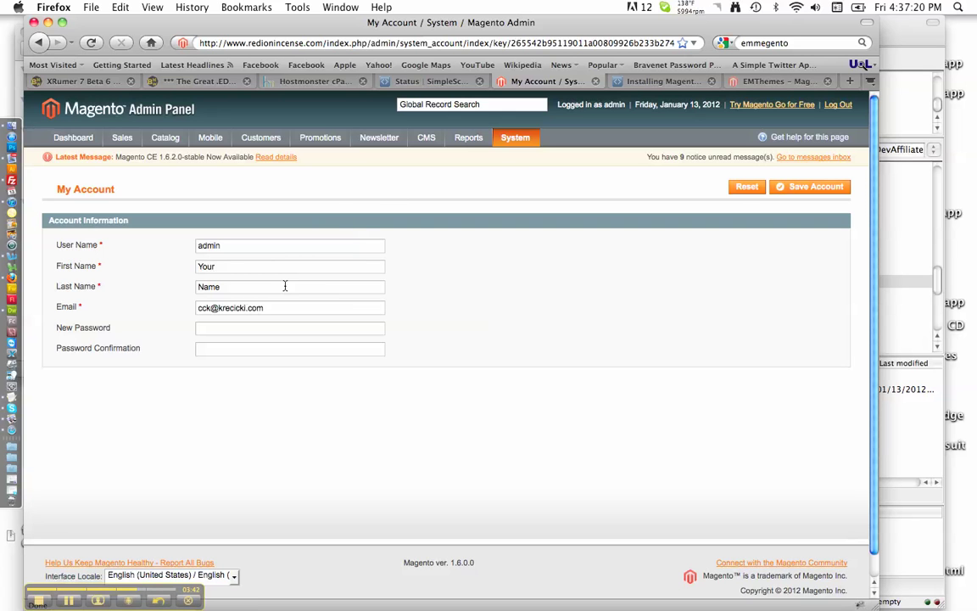
{"action": "left_click", "coordinate": [270, 327]}
{"action": "type", "text": "*********"}
{"action": "key", "text": "Tab"}
{"action": "type", "text": "**********"}
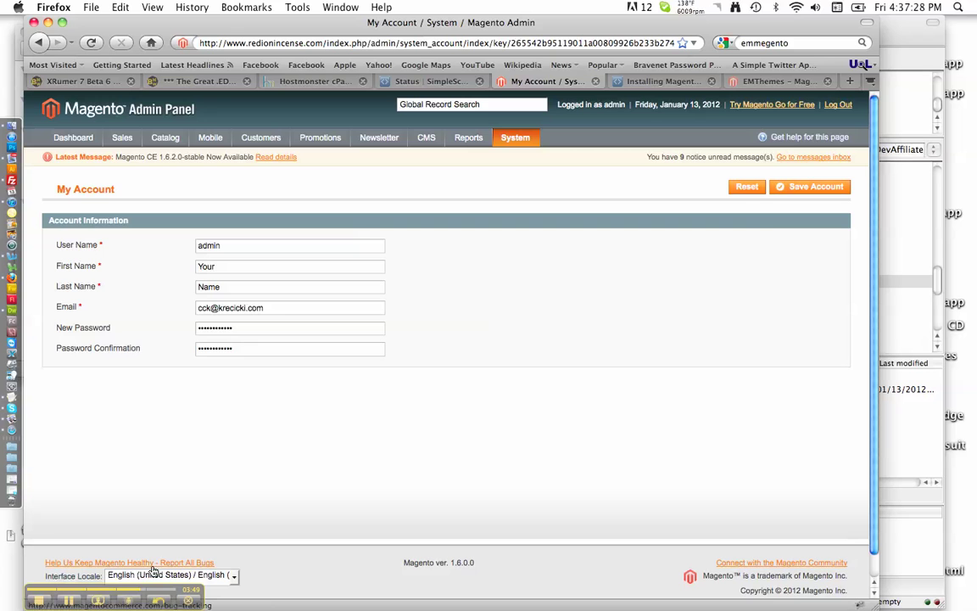
{"action": "left_click", "coordinate": [812, 188]}
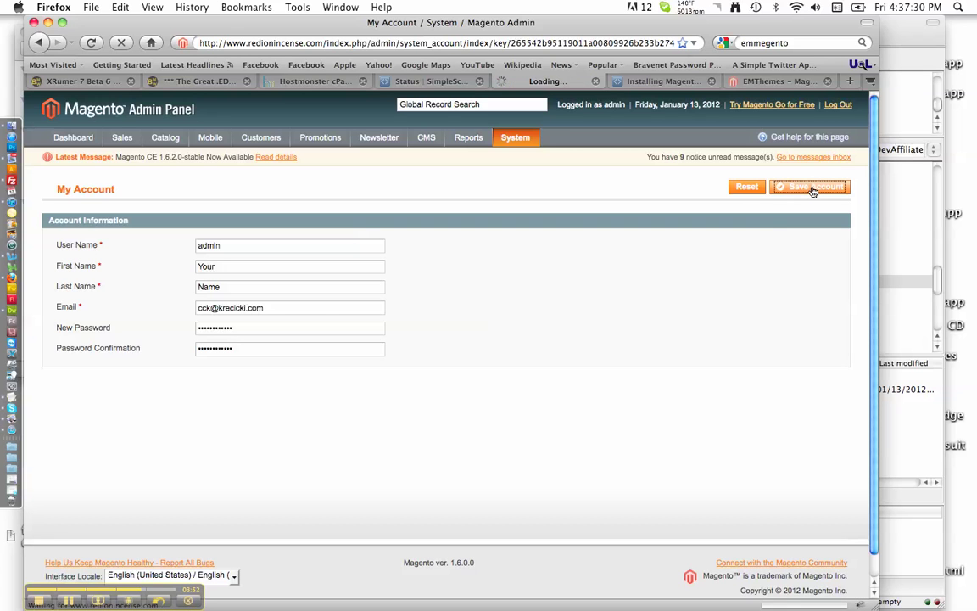